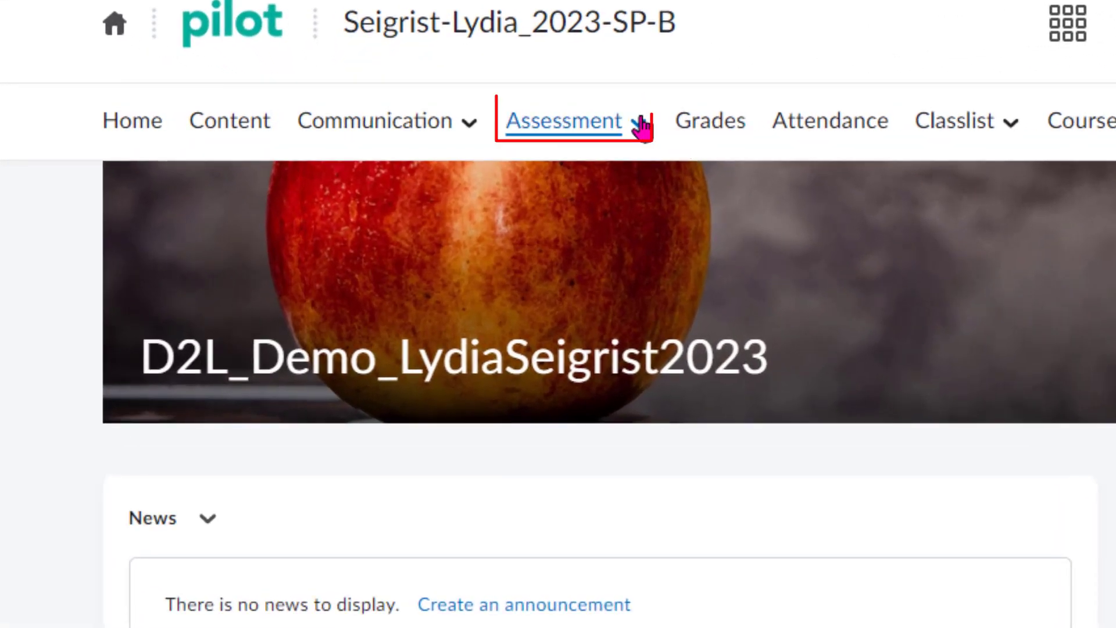
Step: Open WEEK 1 QUIZ for editing from the course's Quizzes & Exams list
{"action": "left_click", "coordinate": [643, 125]}
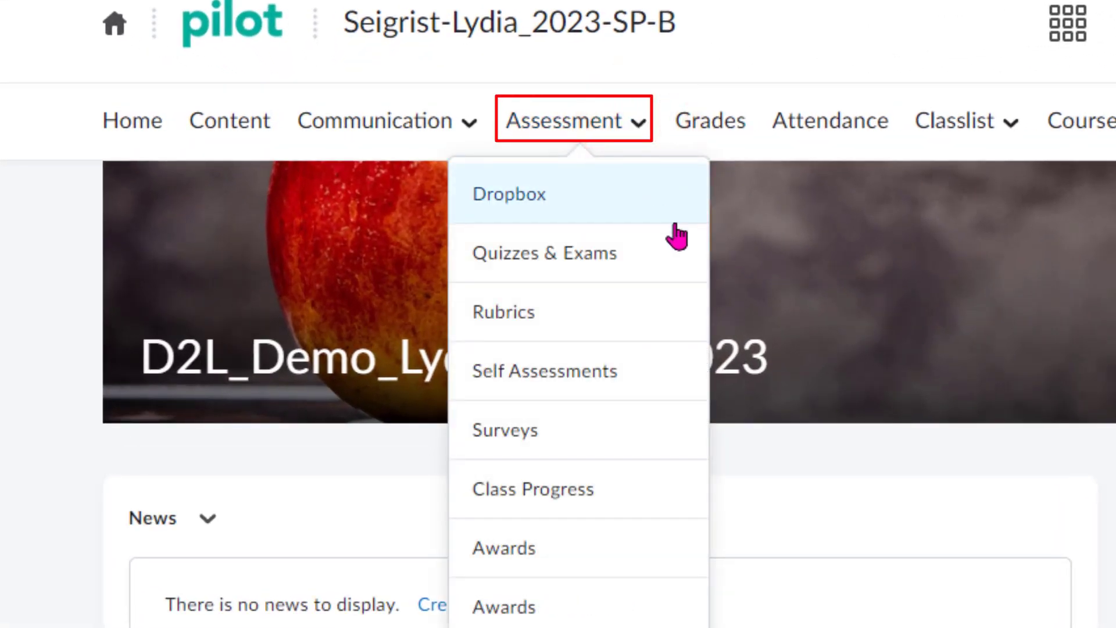
{"action": "left_click", "coordinate": [670, 256]}
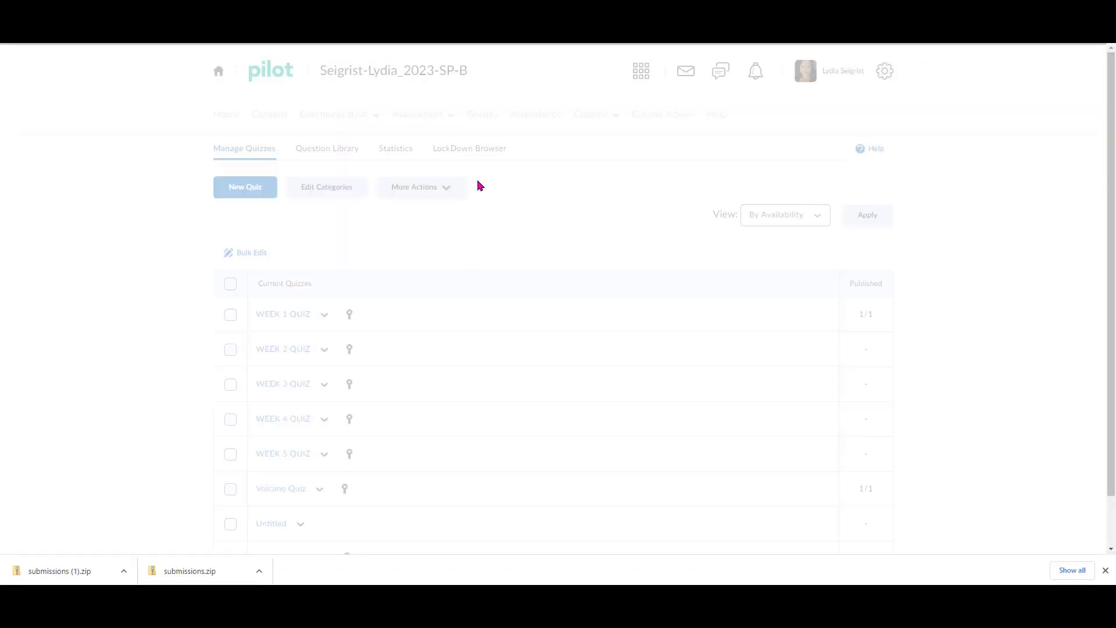
{"action": "scroll", "coordinate": [508, 380], "scroll_direction": "down", "scroll_amount": 1}
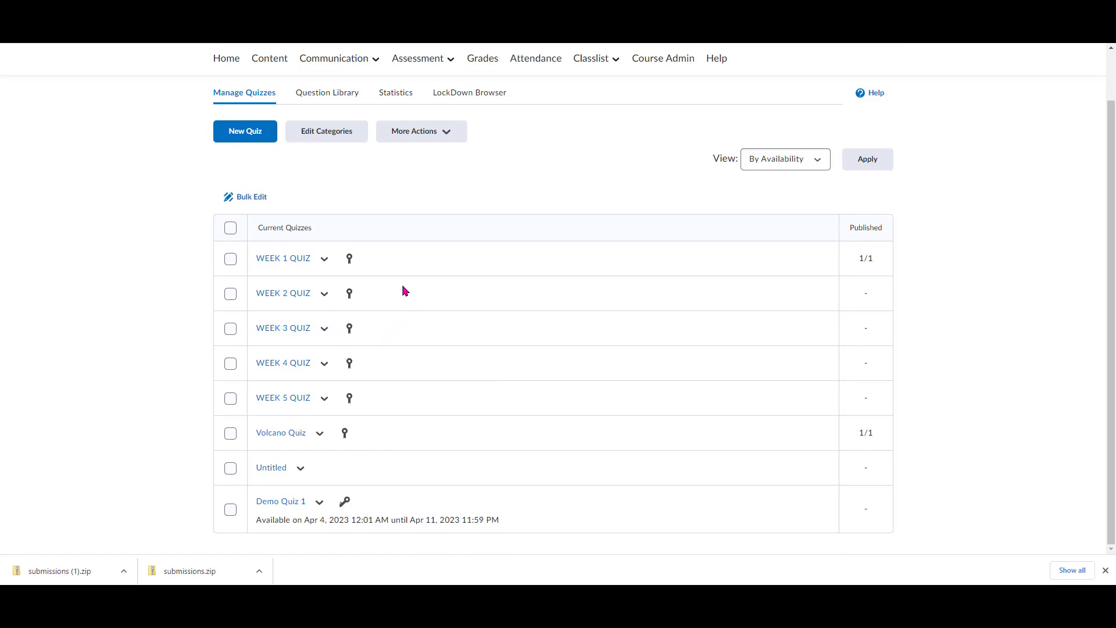
{"action": "left_click", "coordinate": [325, 261]}
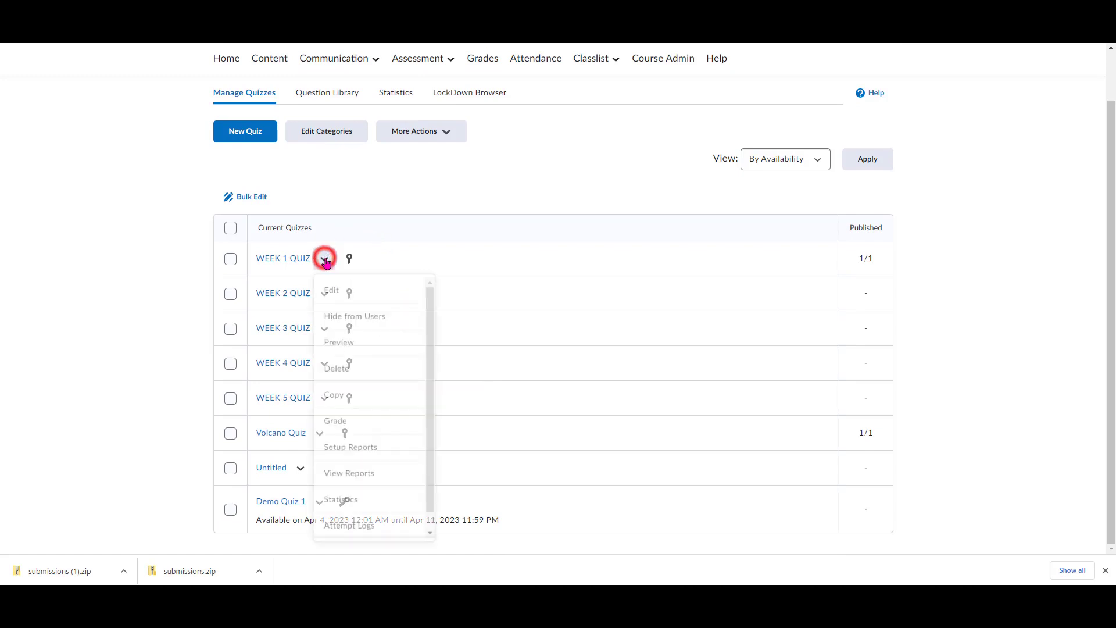
{"action": "left_click", "coordinate": [407, 294]}
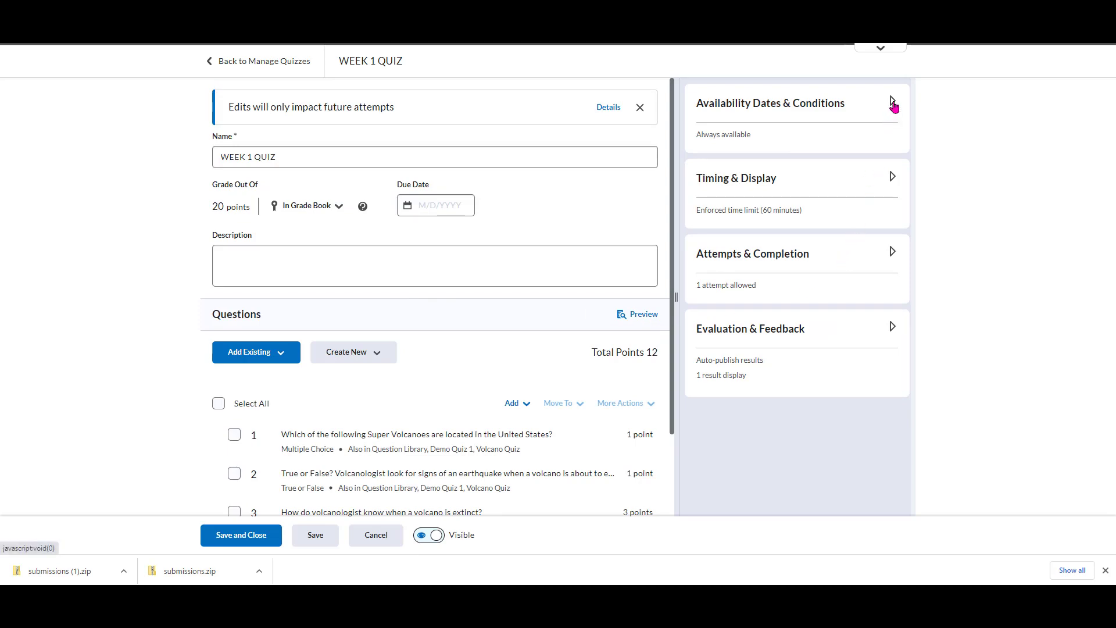
Step: Set the quiz's availability to start on 4/4/2023 and end on 4/11/2023
{"action": "left_click", "coordinate": [894, 105]}
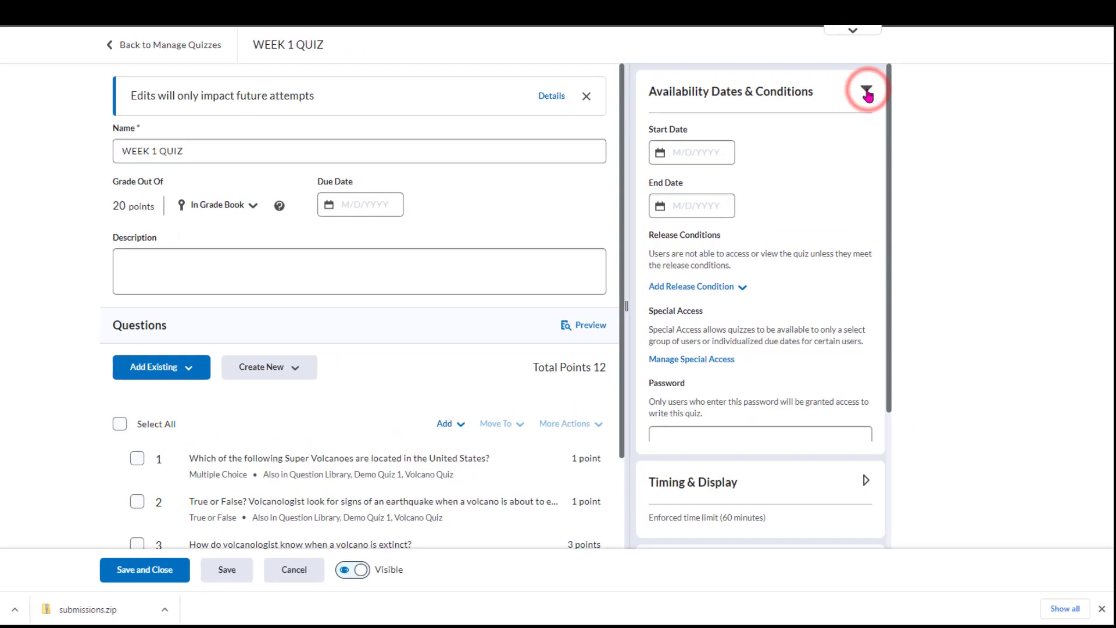
{"action": "left_click", "coordinate": [751, 156]}
{"action": "left_click", "coordinate": [511, 140]}
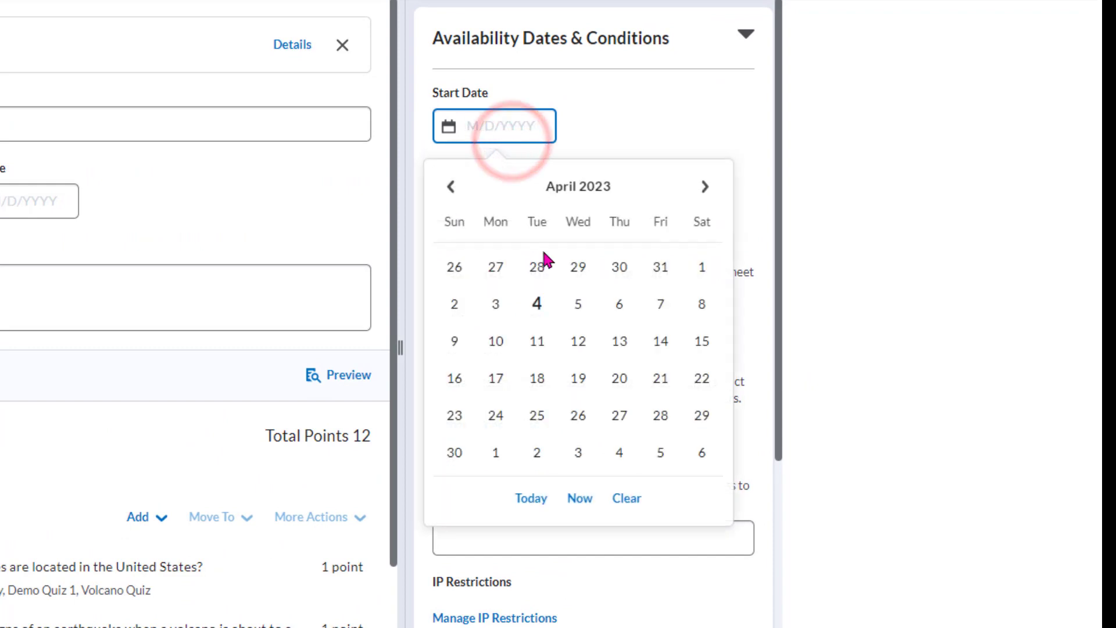
{"action": "left_click", "coordinate": [537, 306]}
{"action": "left_click", "coordinate": [497, 204]}
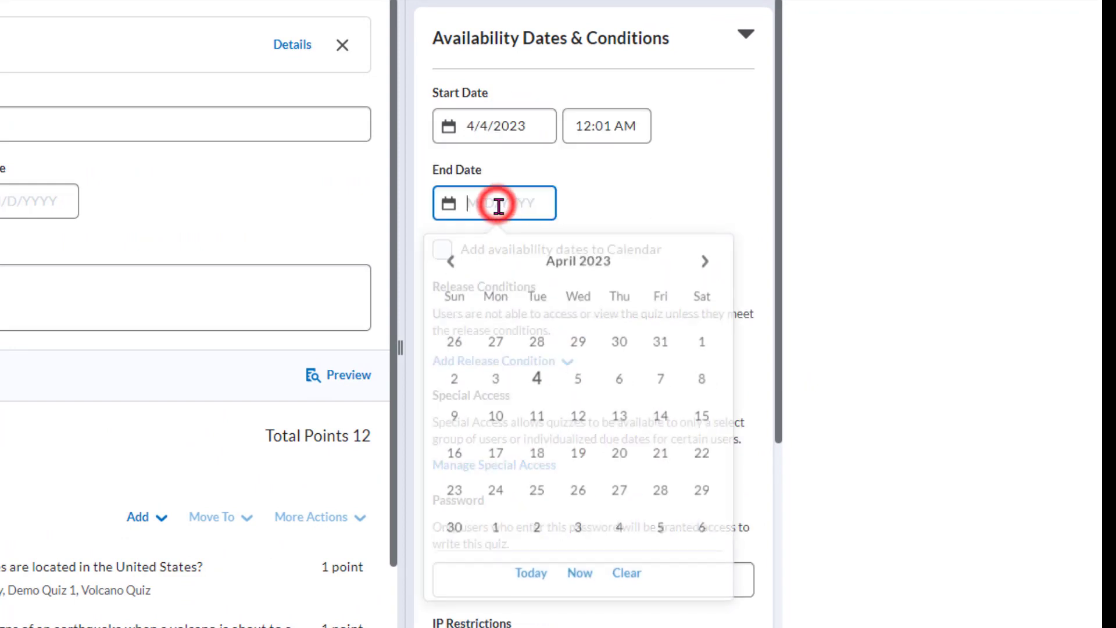
{"action": "left_click", "coordinate": [540, 417]}
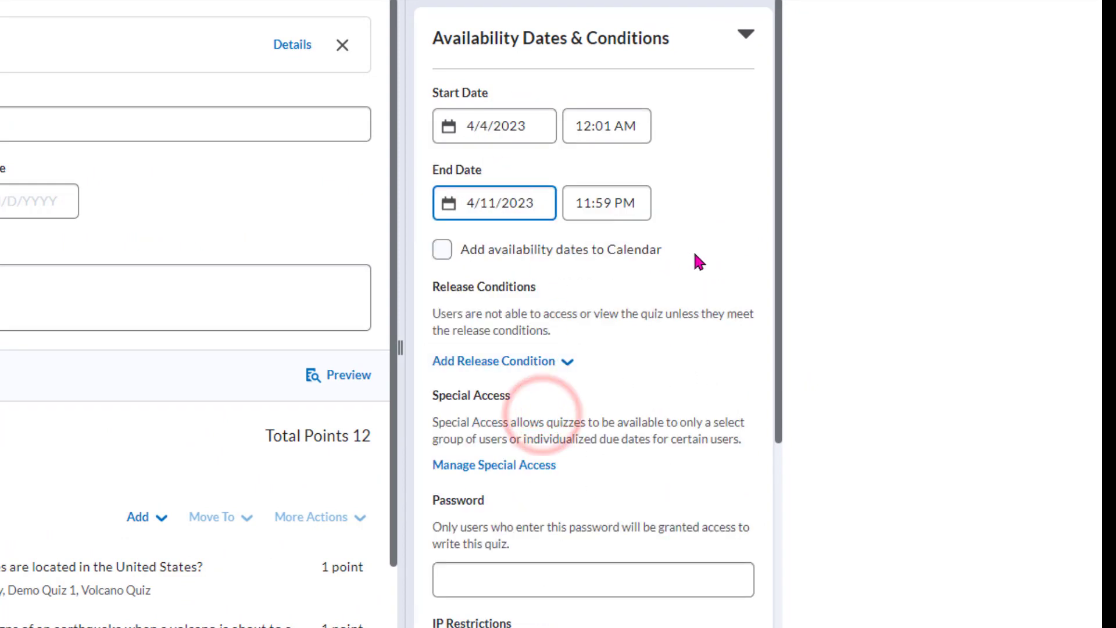
Step: Open the quiz's special access settings and start adding users to special access
{"action": "scroll", "coordinate": [695, 256], "scroll_direction": "down", "scroll_amount": 5}
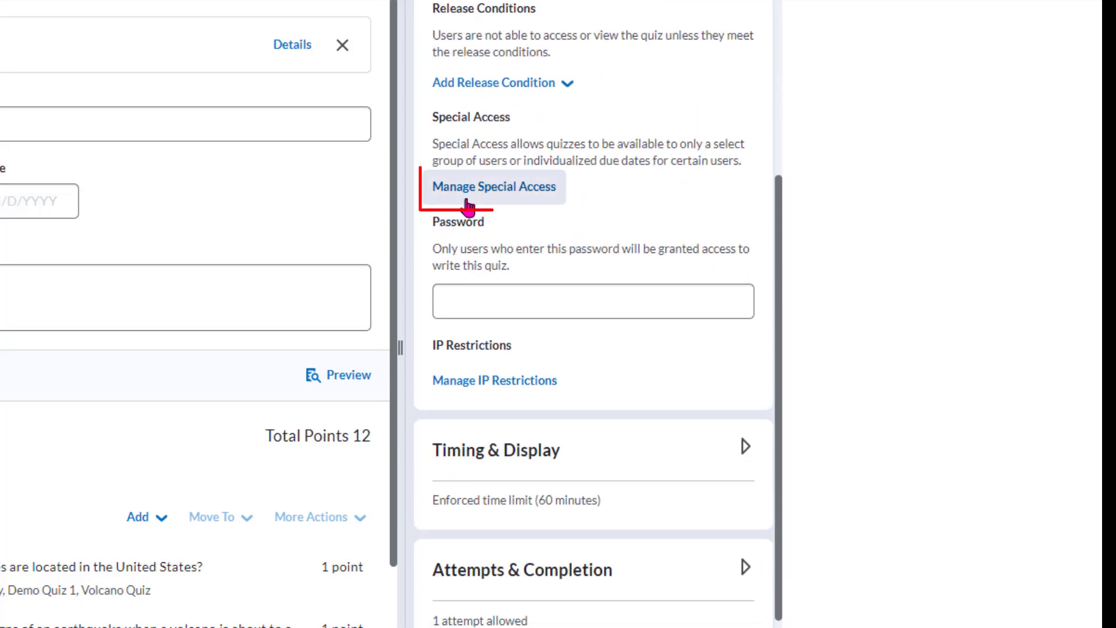
{"action": "left_click", "coordinate": [559, 197]}
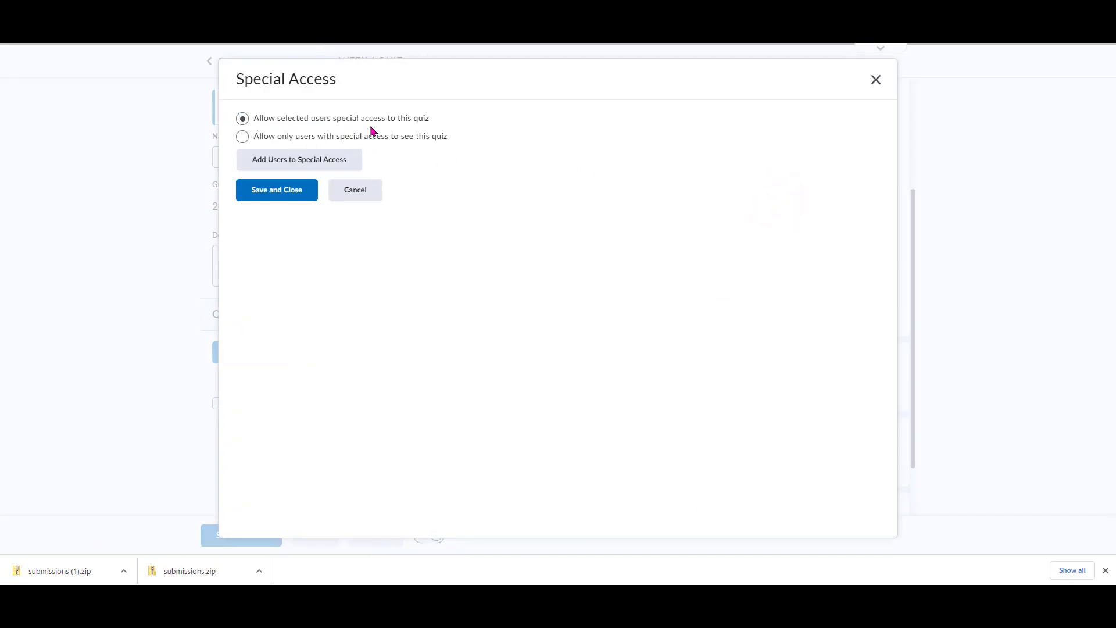
{"action": "left_click", "coordinate": [316, 162]}
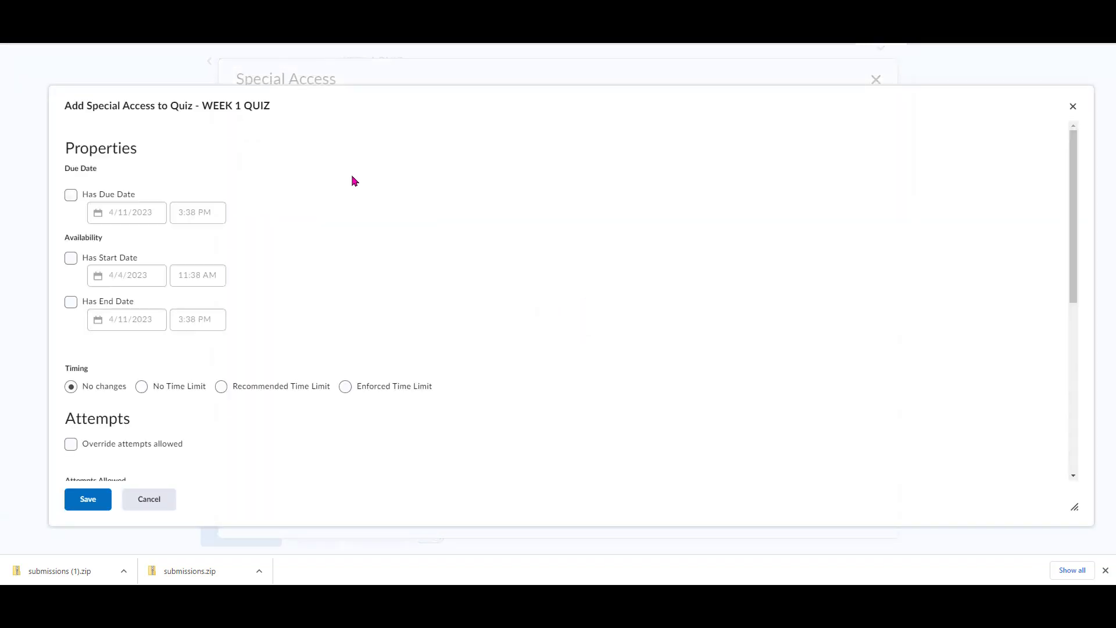
Step: Enable a special access due date and end date, setting both to 4/18/2023
{"action": "scroll", "coordinate": [299, 177], "scroll_direction": "down", "scroll_amount": 1}
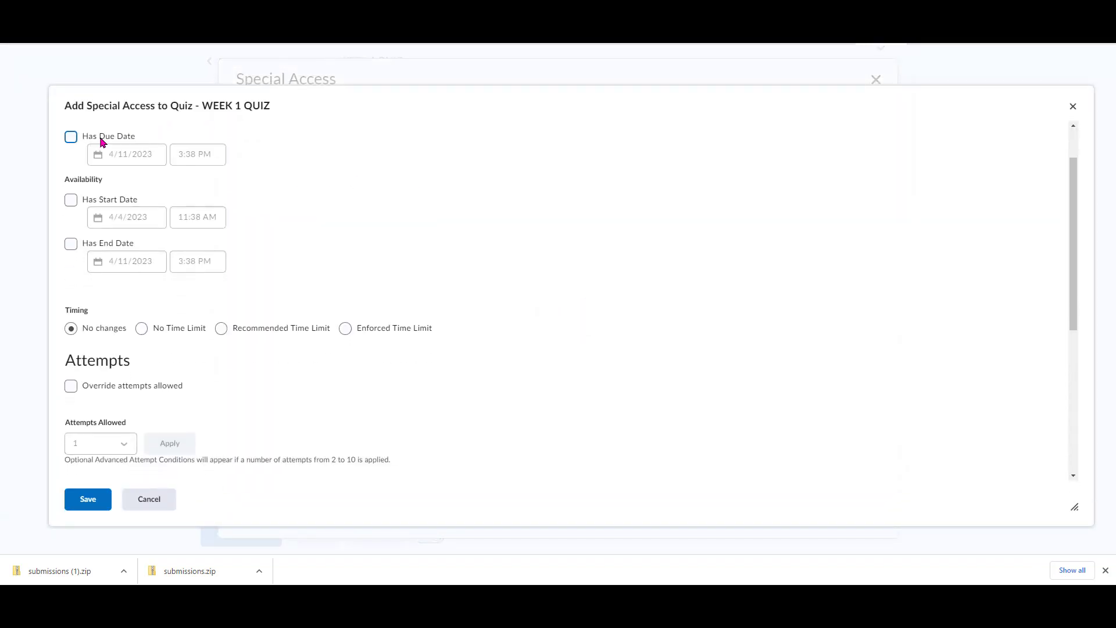
{"action": "left_click", "coordinate": [70, 136]}
{"action": "left_click", "coordinate": [71, 244]}
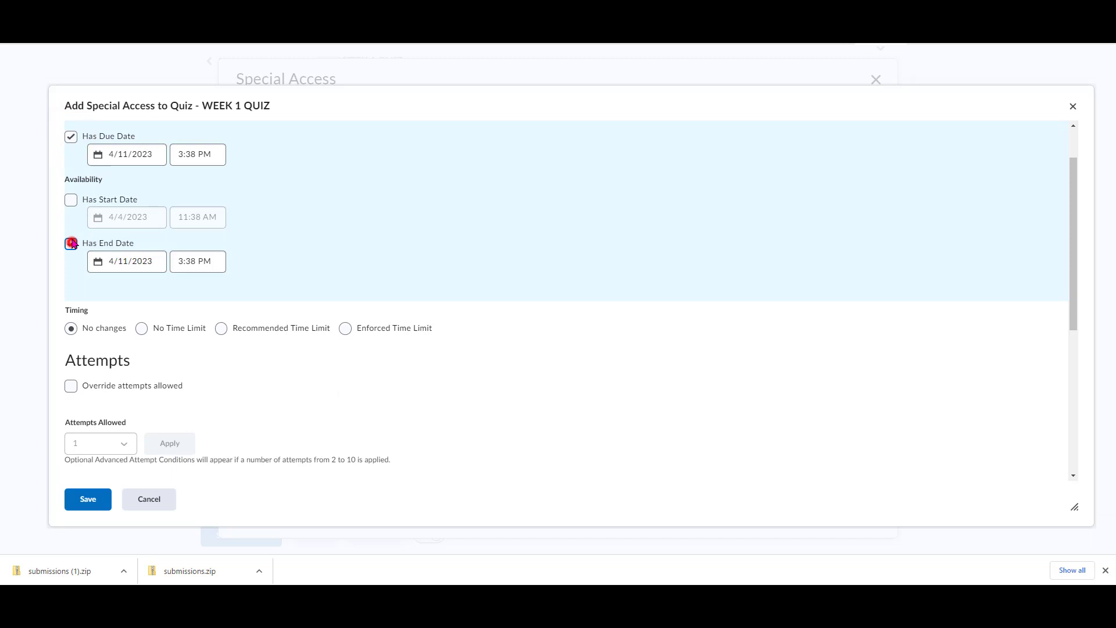
{"action": "left_click", "coordinate": [156, 155]}
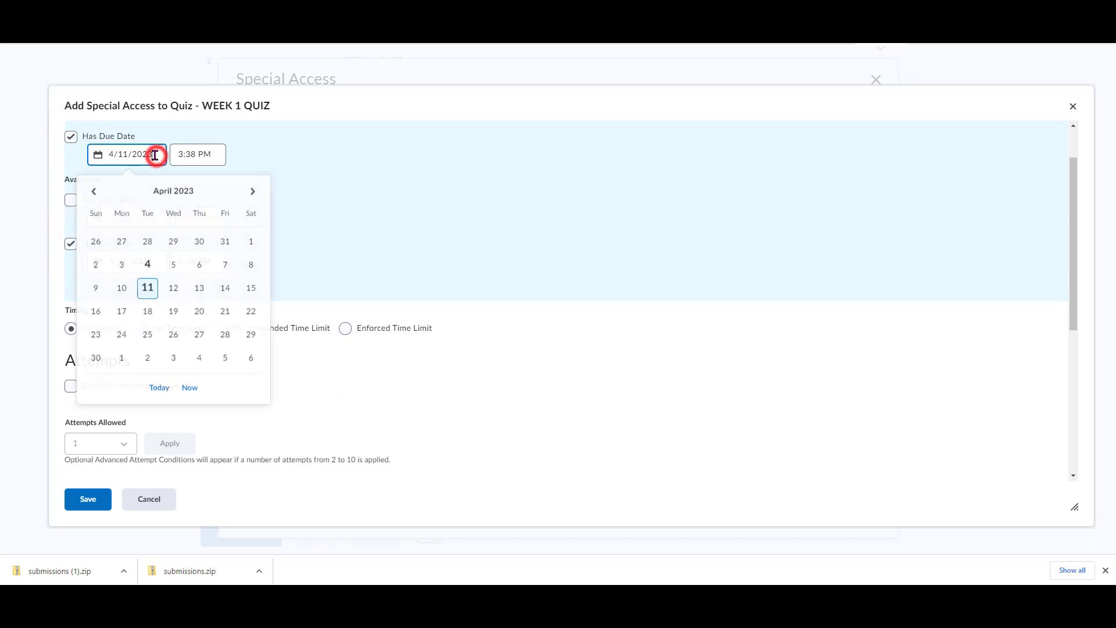
{"action": "left_click", "coordinate": [149, 312]}
{"action": "left_click", "coordinate": [149, 261]}
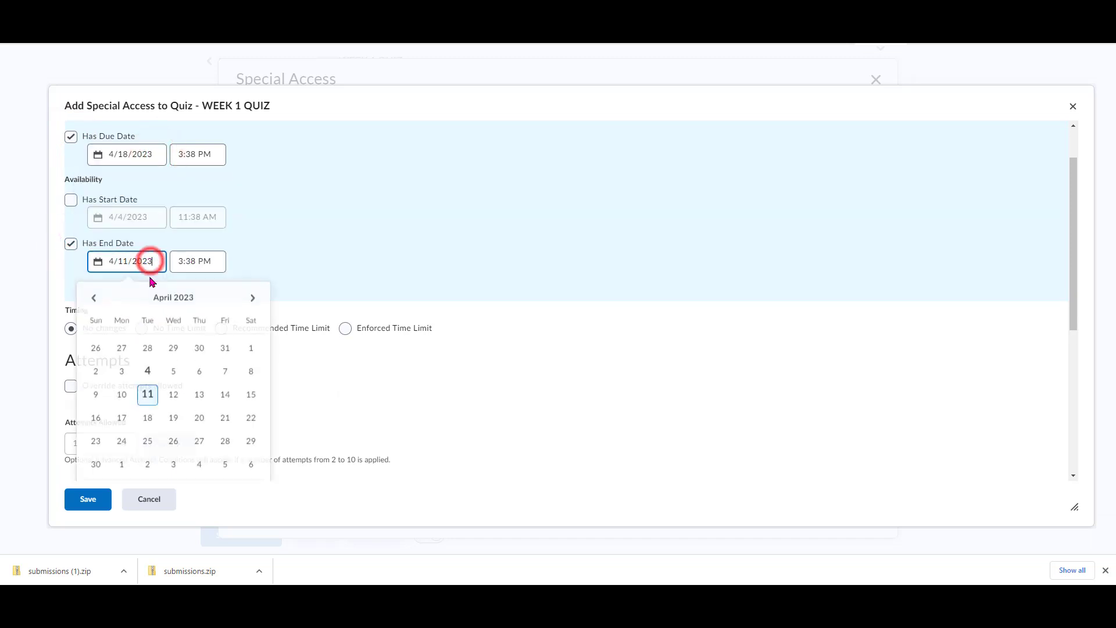
{"action": "left_click", "coordinate": [147, 417]}
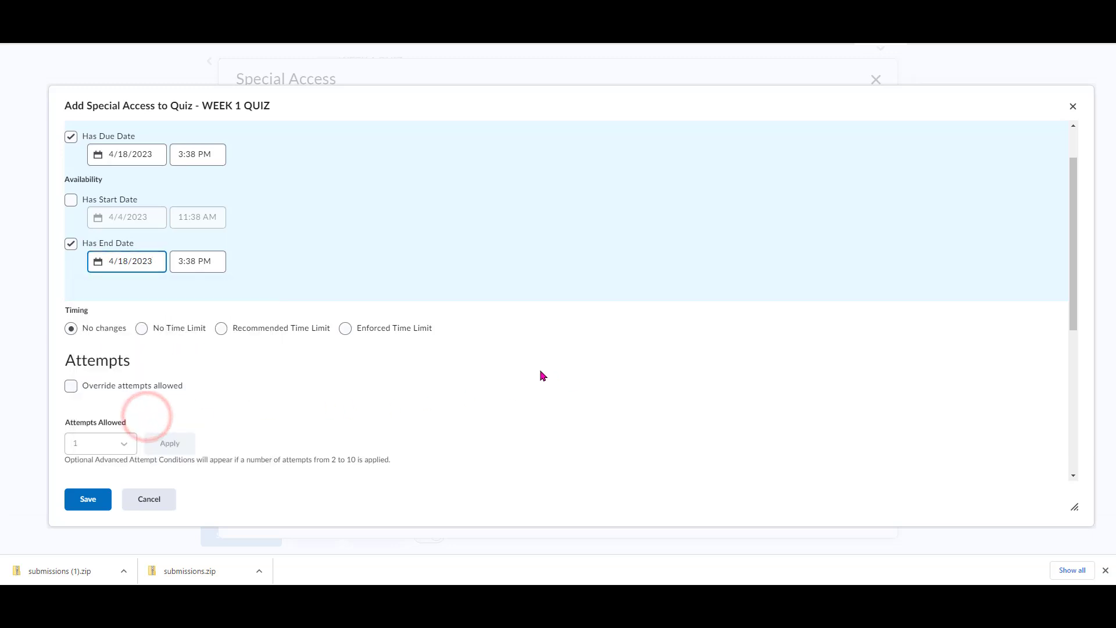
Step: Switch the special access timing to Enforced Time Limit with a new time limit of 120 minutes
{"action": "scroll", "coordinate": [540, 369], "scroll_direction": "down", "scroll_amount": 1}
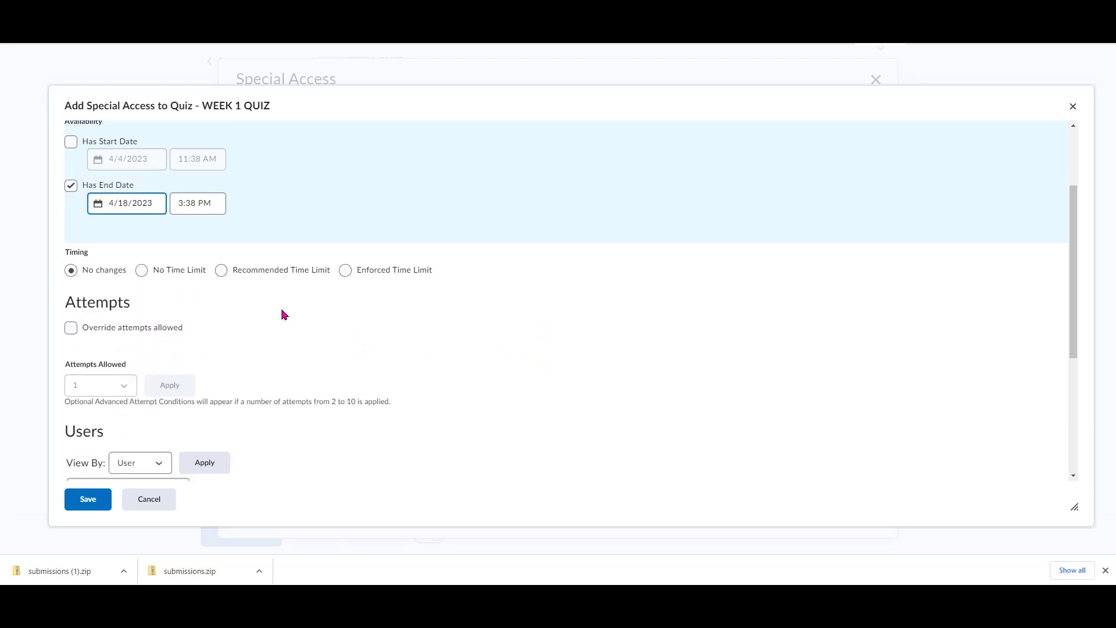
{"action": "left_click", "coordinate": [346, 271]}
{"action": "scroll", "coordinate": [422, 348], "scroll_direction": "down", "scroll_amount": 2}
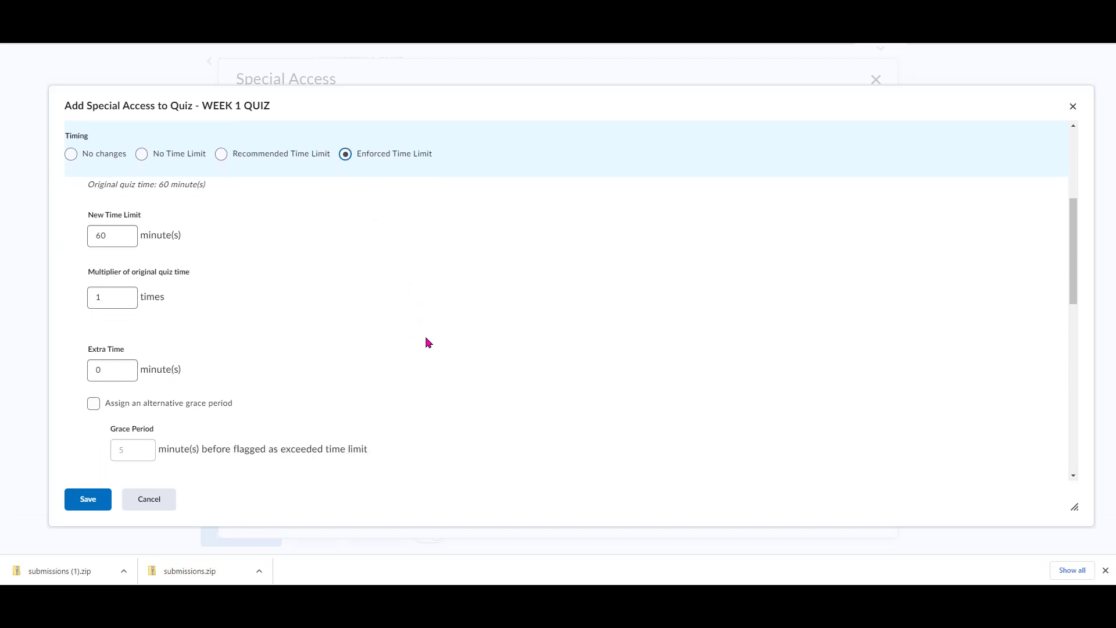
{"action": "double_click", "coordinate": [114, 236]}
{"action": "type", "text": "12"}
{"action": "scroll", "coordinate": [294, 330], "scroll_direction": "down", "scroll_amount": 2}
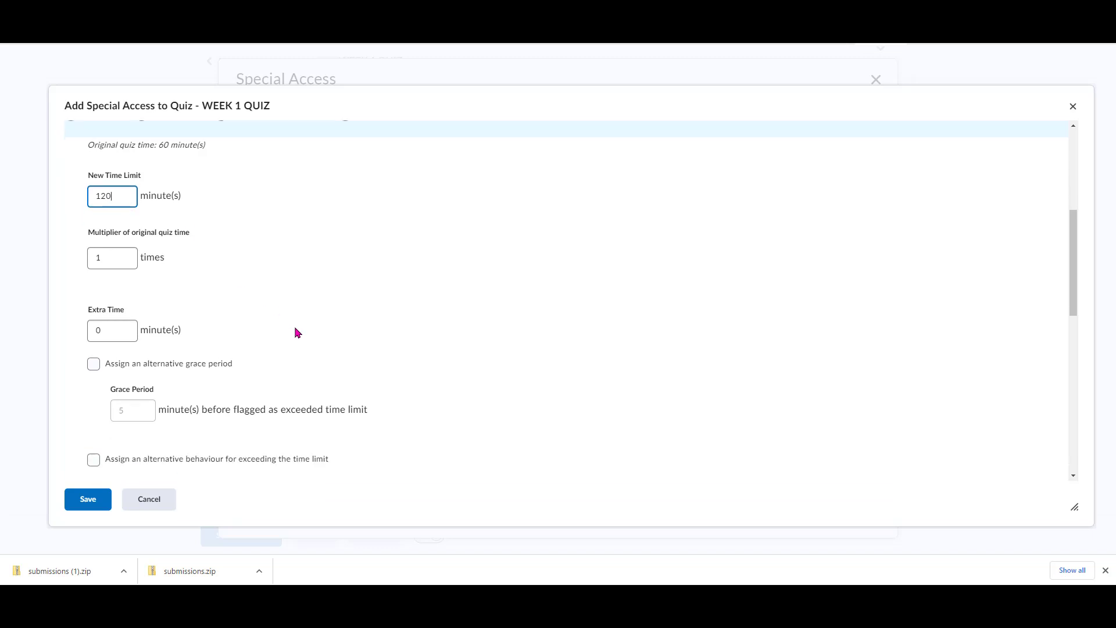
{"action": "scroll", "coordinate": [401, 285], "scroll_direction": "down", "scroll_amount": 1}
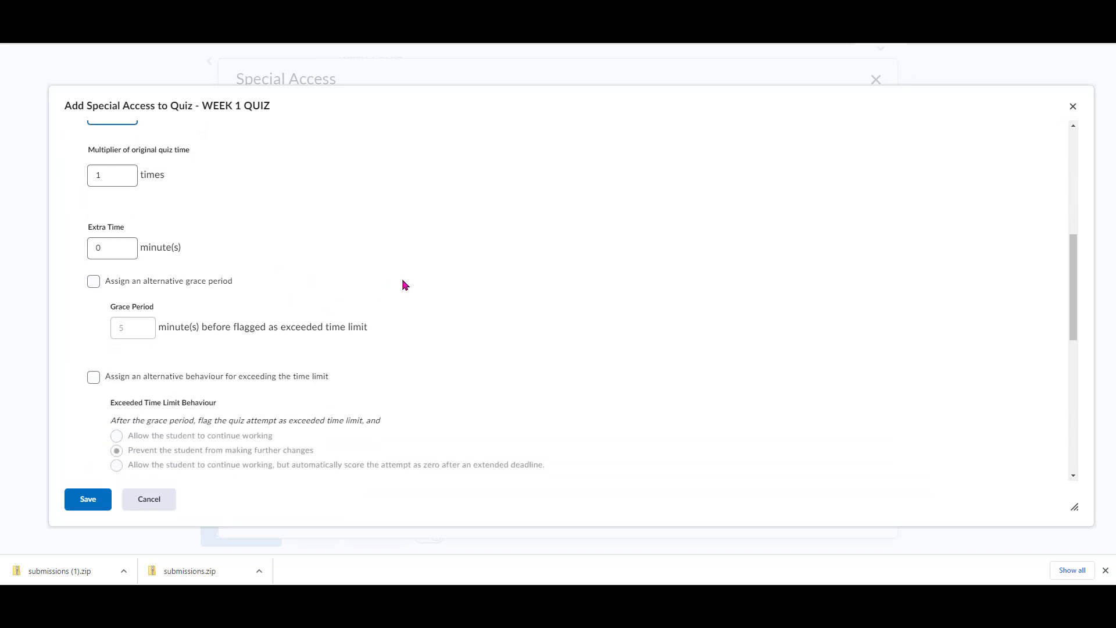
Step: Set the extra time to 10 minutes and assign an alternative grace period of 5 minutes
{"action": "double_click", "coordinate": [110, 197]}
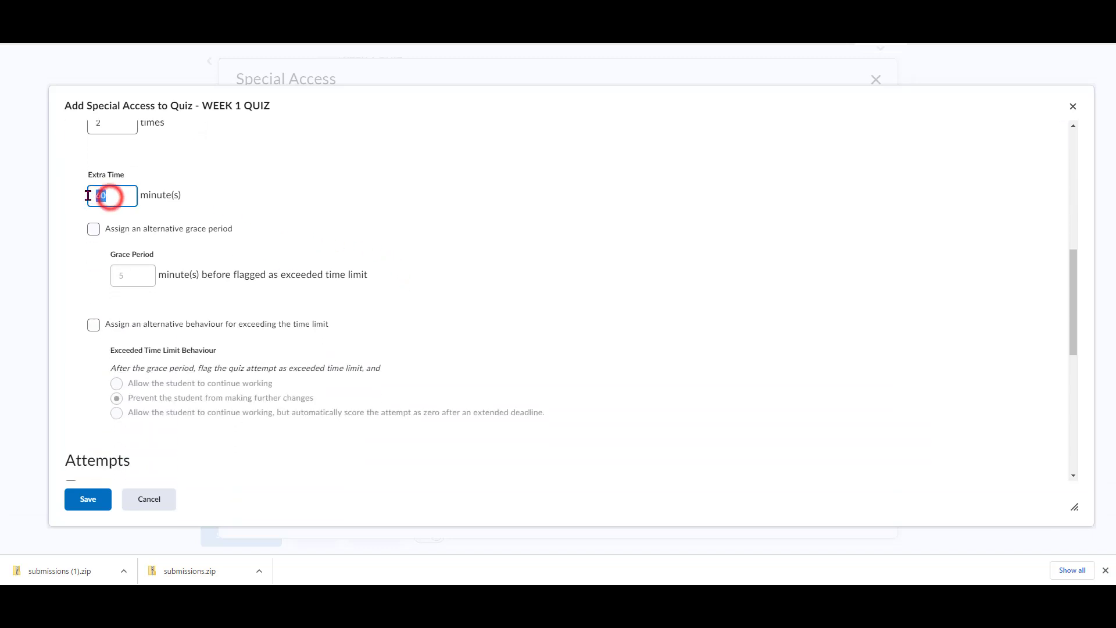
{"action": "type", "text": "1"}
{"action": "left_click", "coordinate": [93, 228]}
{"action": "double_click", "coordinate": [130, 277]}
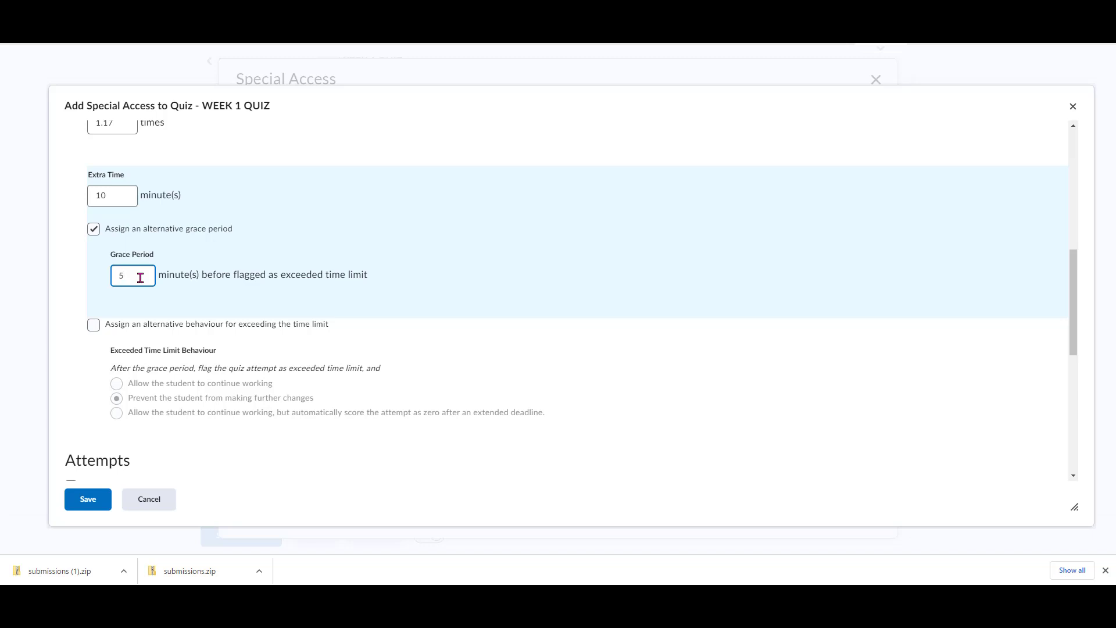
Step: Assign an alternative behaviour for exceeding the time limit that allows the student to continue working
{"action": "scroll", "coordinate": [456, 332], "scroll_direction": "down", "scroll_amount": 2}
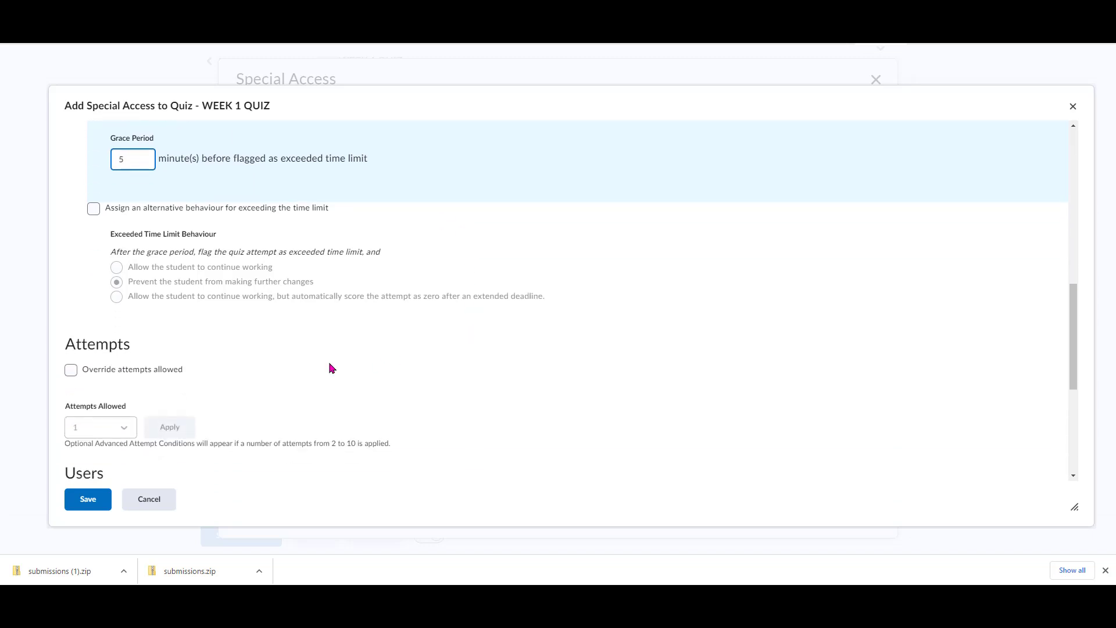
{"action": "left_click", "coordinate": [93, 208]}
{"action": "left_click", "coordinate": [116, 266]}
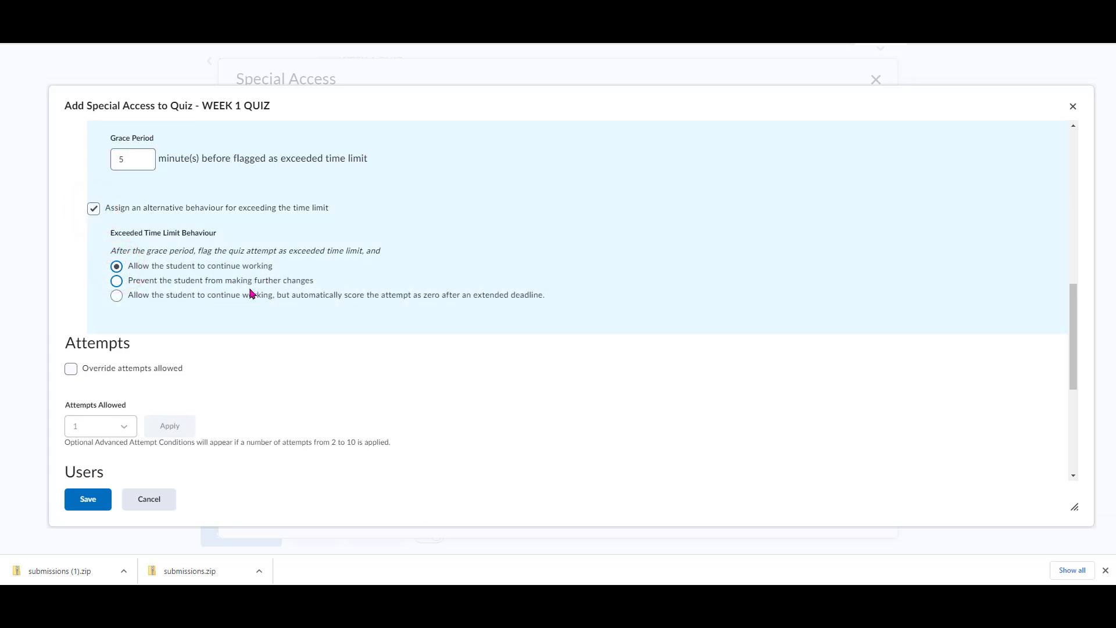
Step: Select the demo student as the special access user and save the special access
{"action": "scroll", "coordinate": [616, 400], "scroll_direction": "down", "scroll_amount": 3}
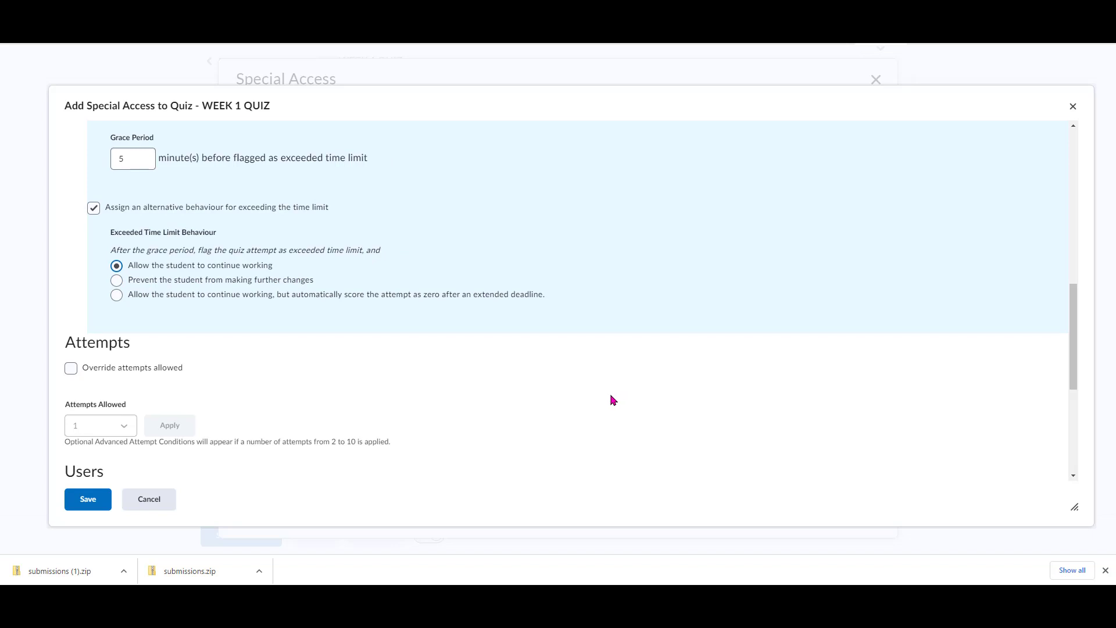
{"action": "scroll", "coordinate": [529, 347], "scroll_direction": "down", "scroll_amount": 2}
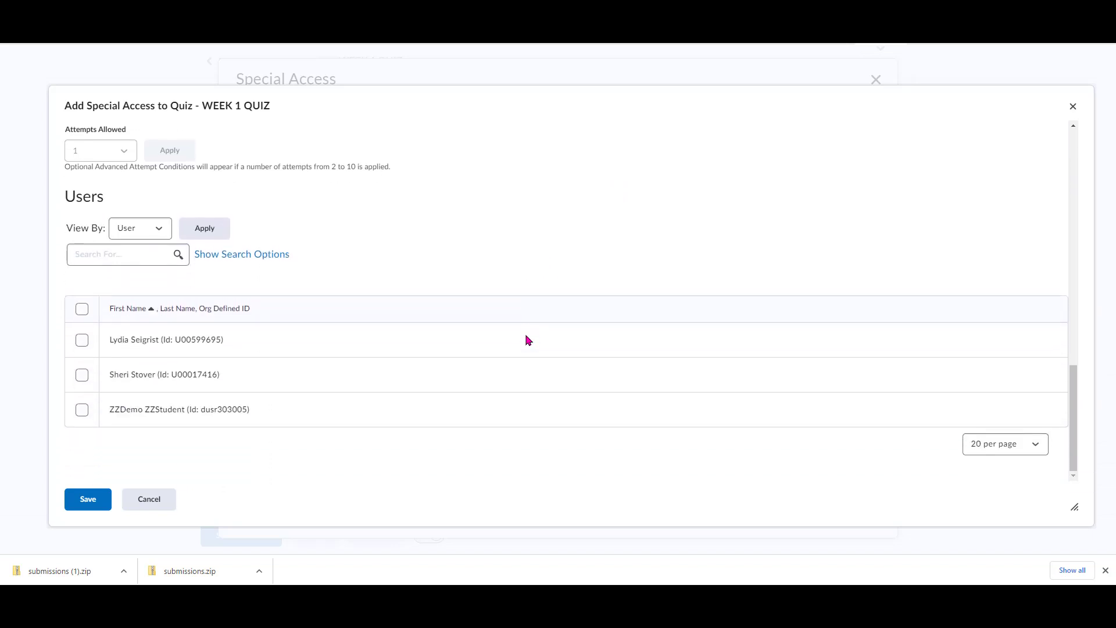
{"action": "left_click", "coordinate": [82, 410]}
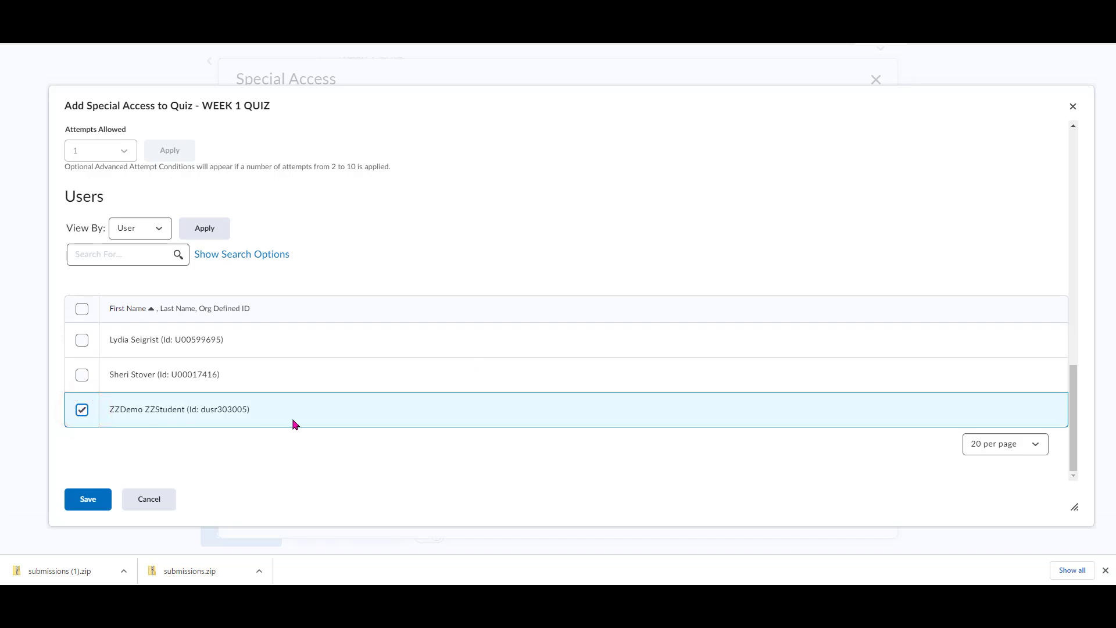
{"action": "left_click", "coordinate": [105, 506]}
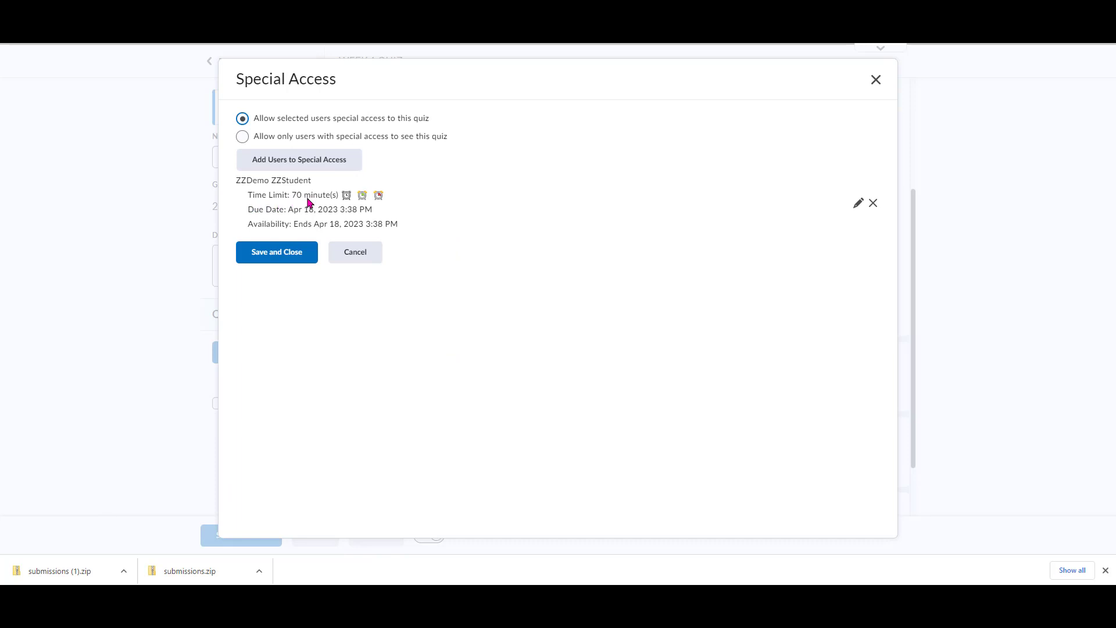
Step: Edit the demo student's special access, setting the new time limit to 120 minutes, and save it
{"action": "left_click", "coordinate": [857, 206]}
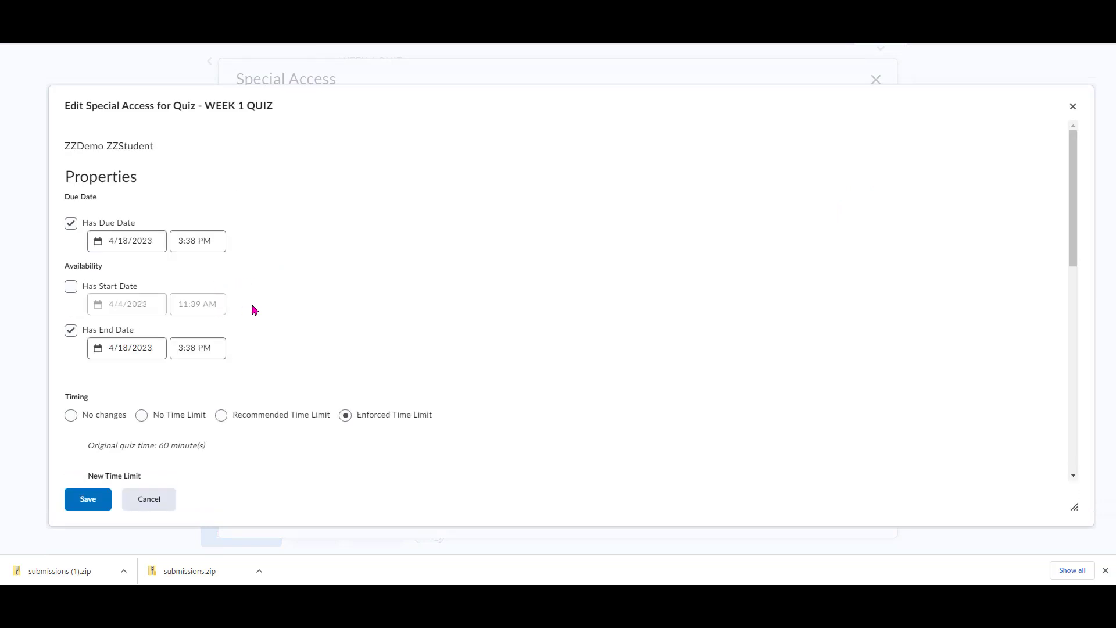
{"action": "scroll", "coordinate": [253, 305], "scroll_direction": "down", "scroll_amount": 4}
{"action": "double_click", "coordinate": [117, 266]}
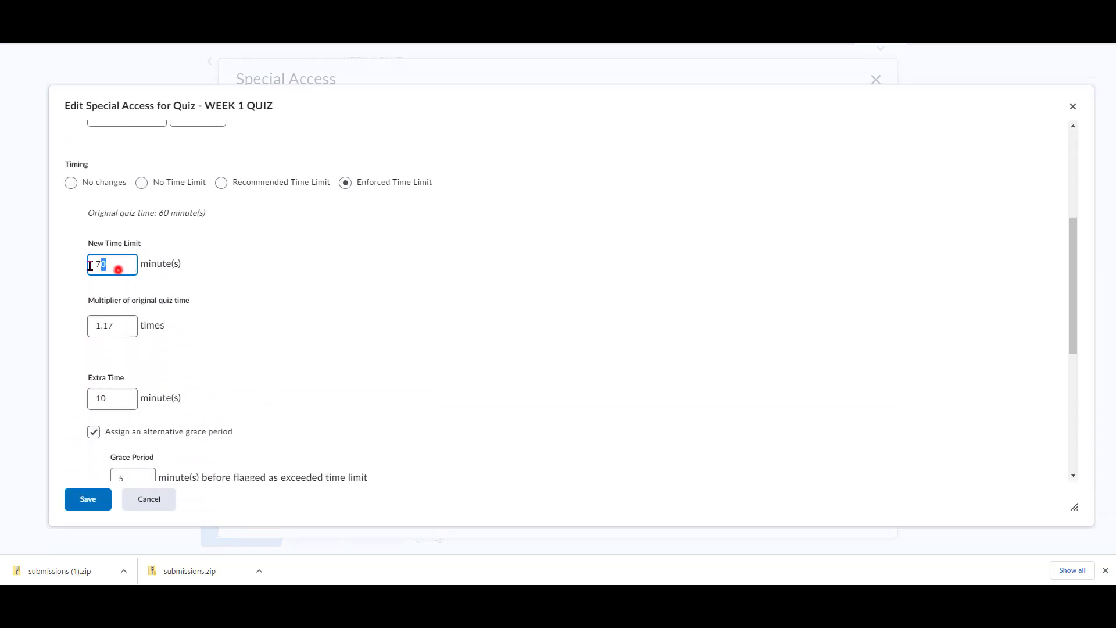
{"action": "type", "text": "120"}
{"action": "left_click", "coordinate": [91, 501]}
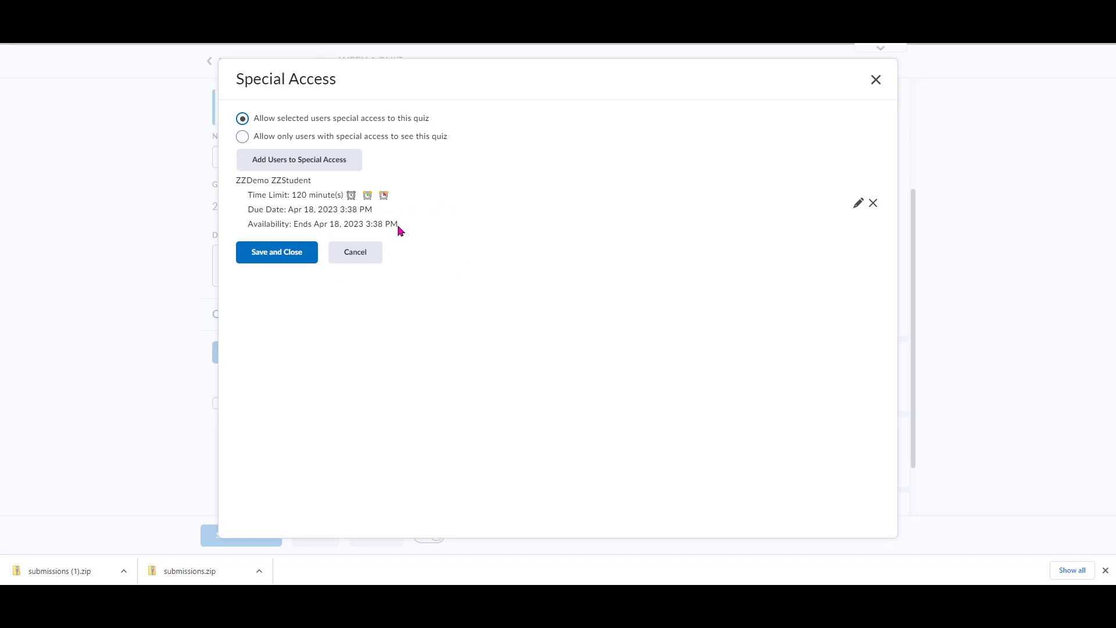
Step: Save and close the special access settings, and save and close WEEK 1 QUIZ
{"action": "left_click", "coordinate": [307, 260]}
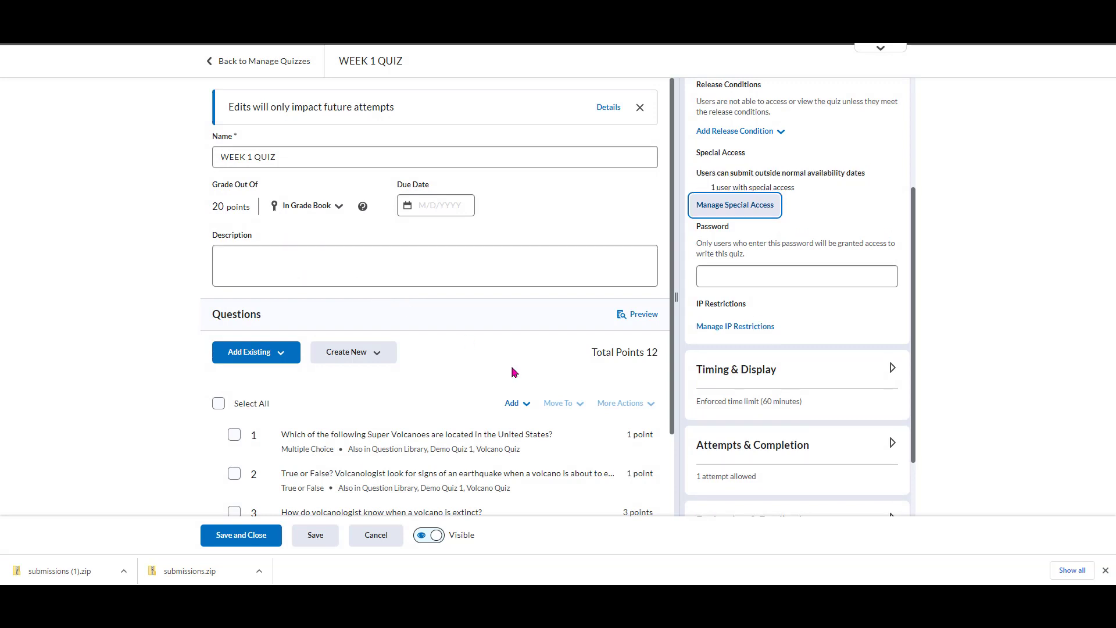
{"action": "scroll", "coordinate": [513, 372], "scroll_direction": "down", "scroll_amount": 2}
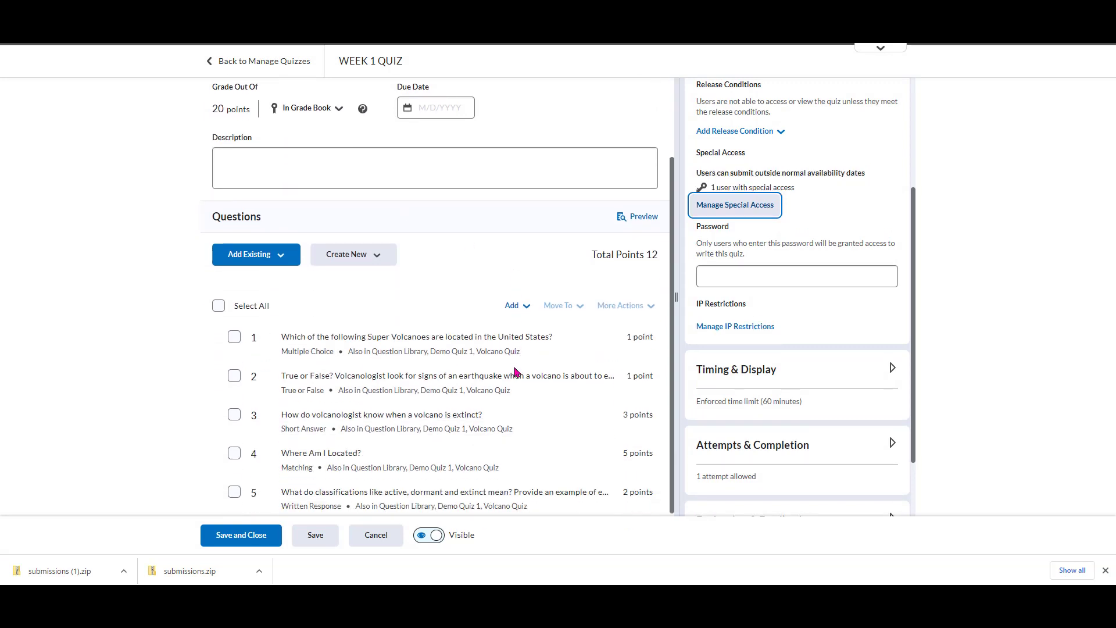
{"action": "left_click", "coordinate": [252, 538]}
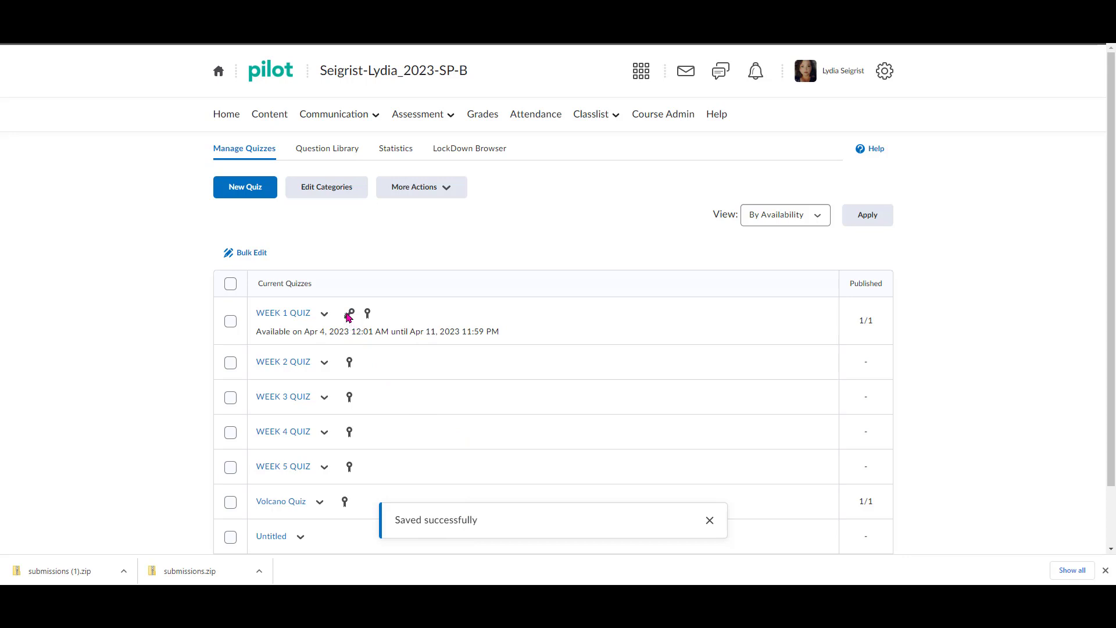
{"action": "mouse_move", "coordinate": [348, 316]}
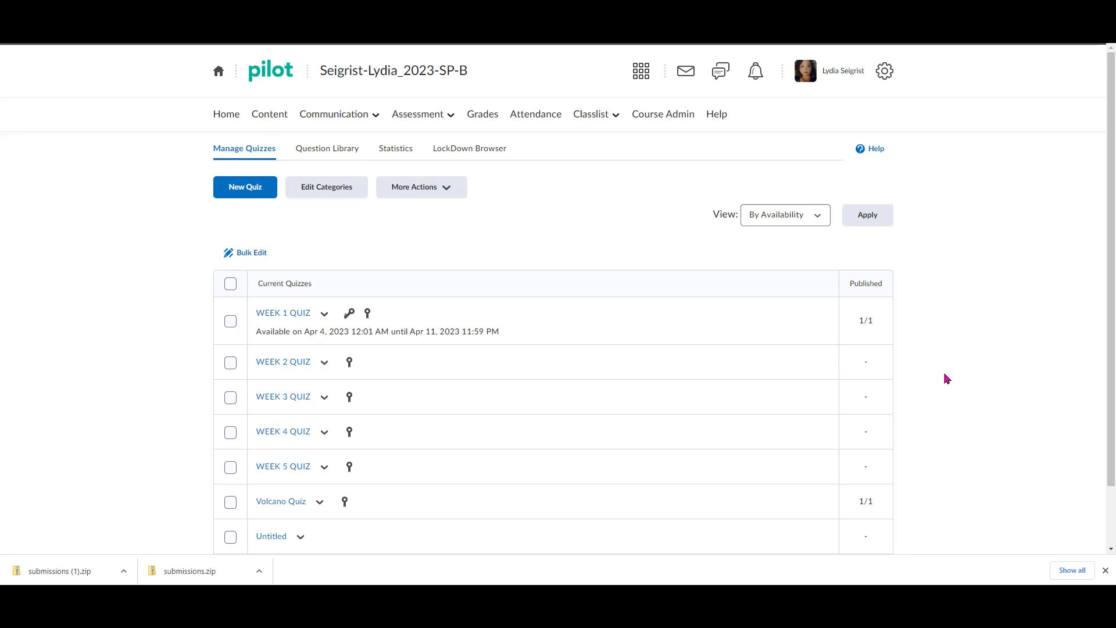
{"action": "scroll", "coordinate": [1051, 408], "scroll_direction": "down", "scroll_amount": 1}
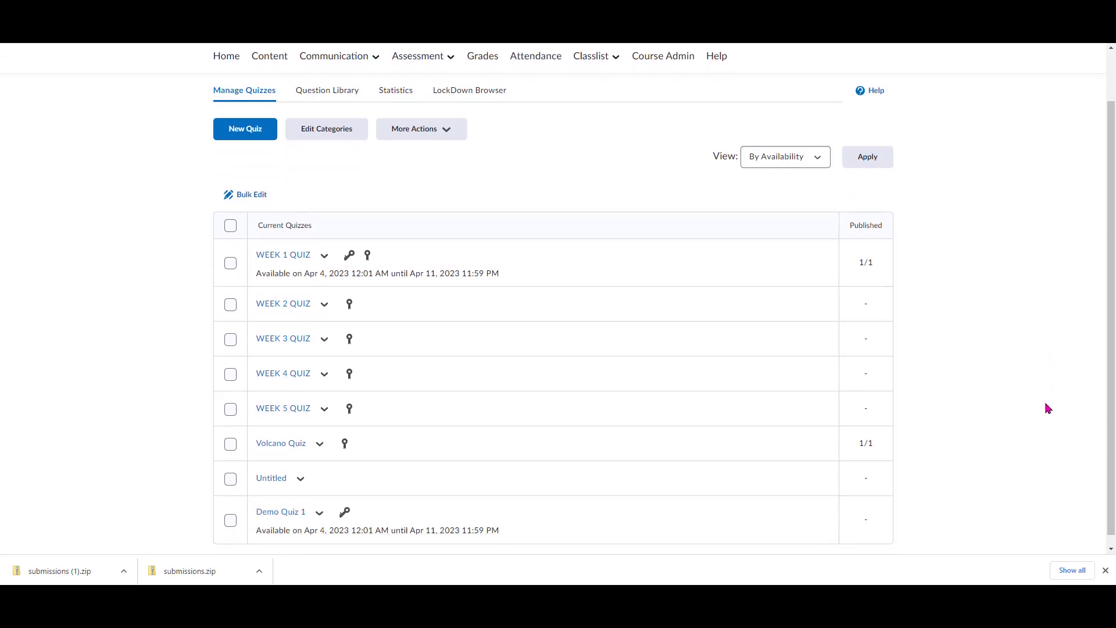